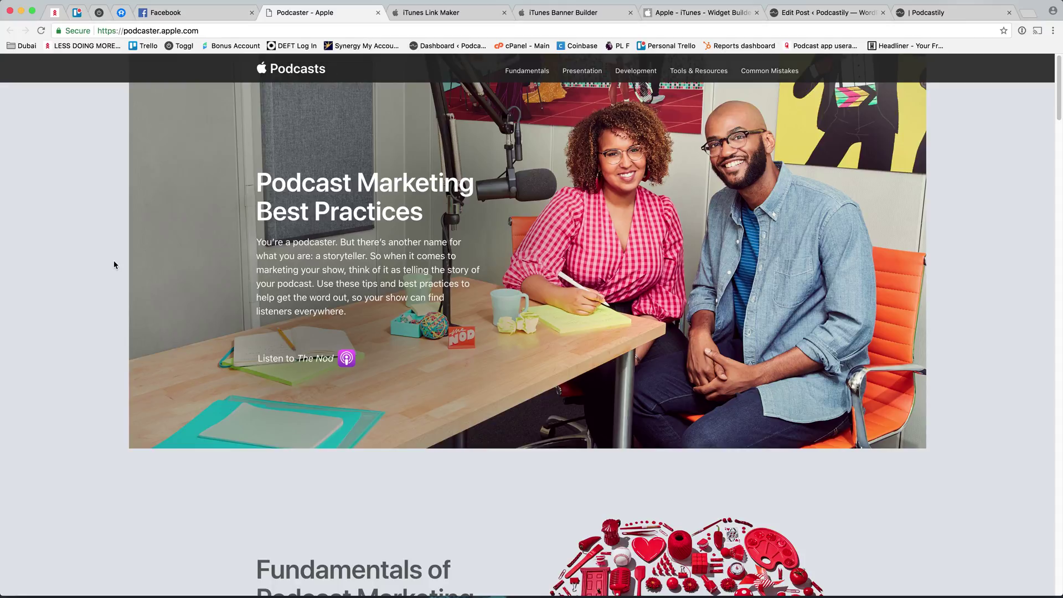
# - Look through the Podcast Marketing Best Practices page, including the Apple tools, affiliate program and vanity URL sections
pyautogui.scroll(-5, 273, 238)
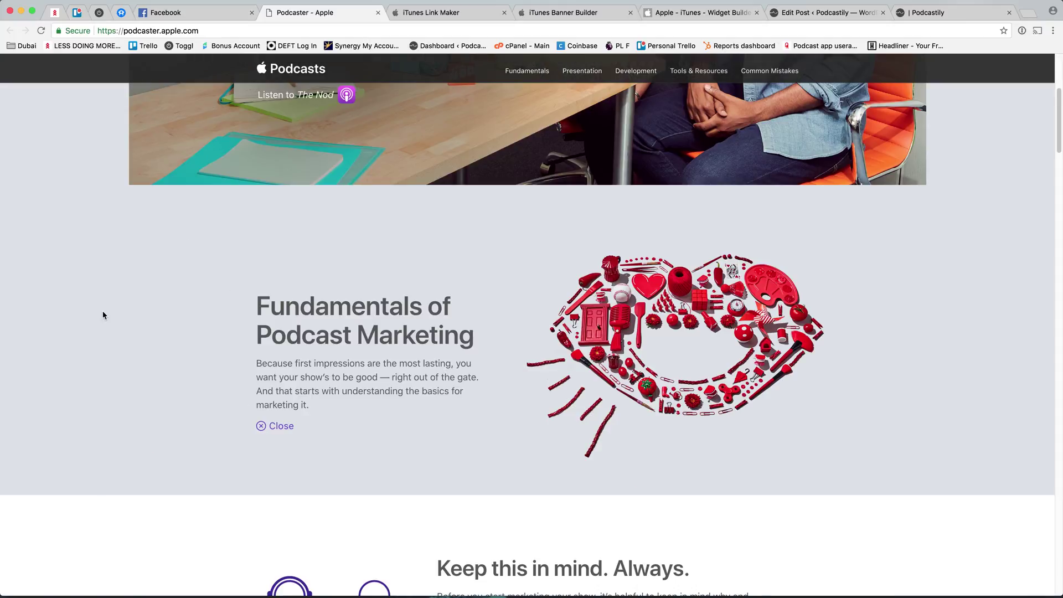
pyautogui.scroll(-1, 128, 294)
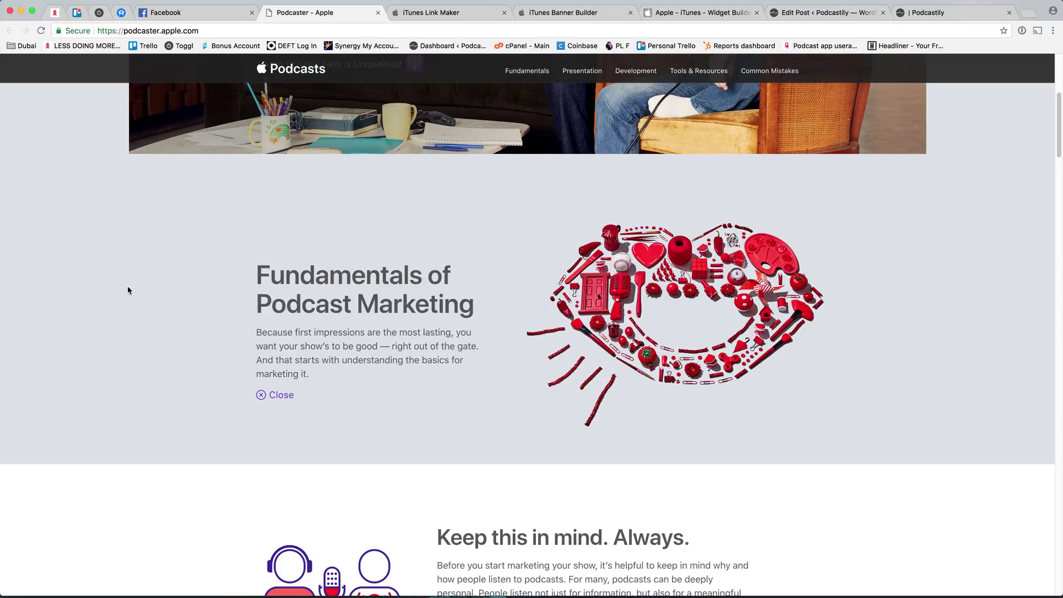
pyautogui.scroll(-2, 128, 290)
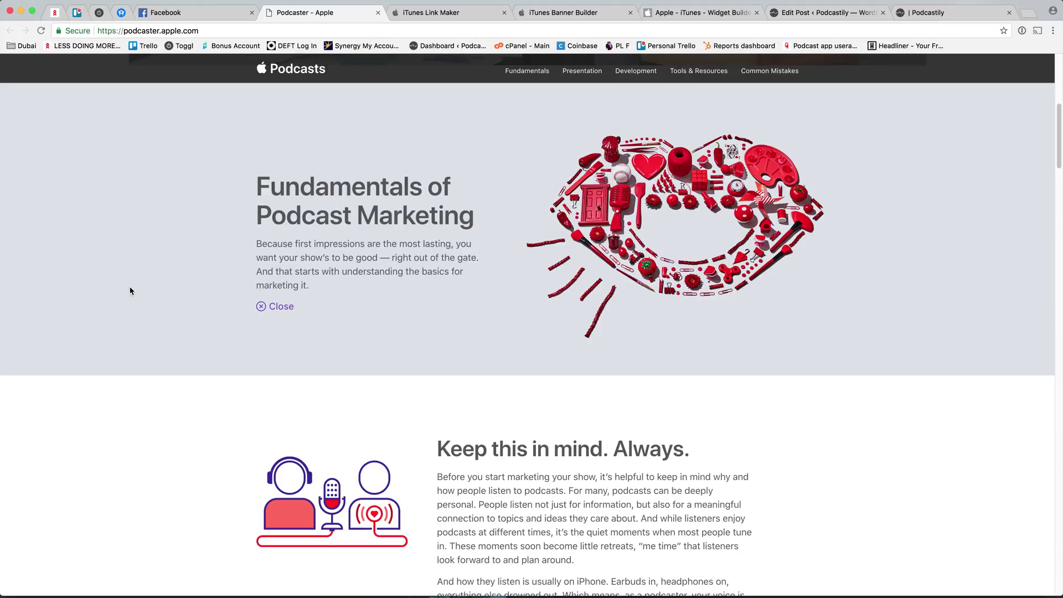
pyautogui.scroll(-10, 145, 277)
pyautogui.scroll(-18, 177, 276)
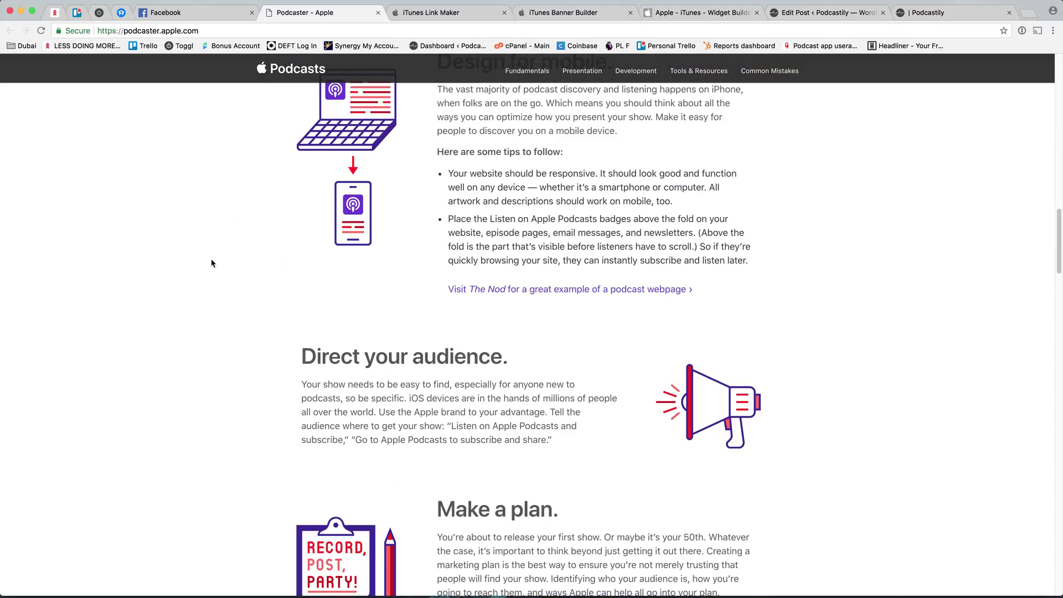
pyautogui.scroll(-13, 216, 256)
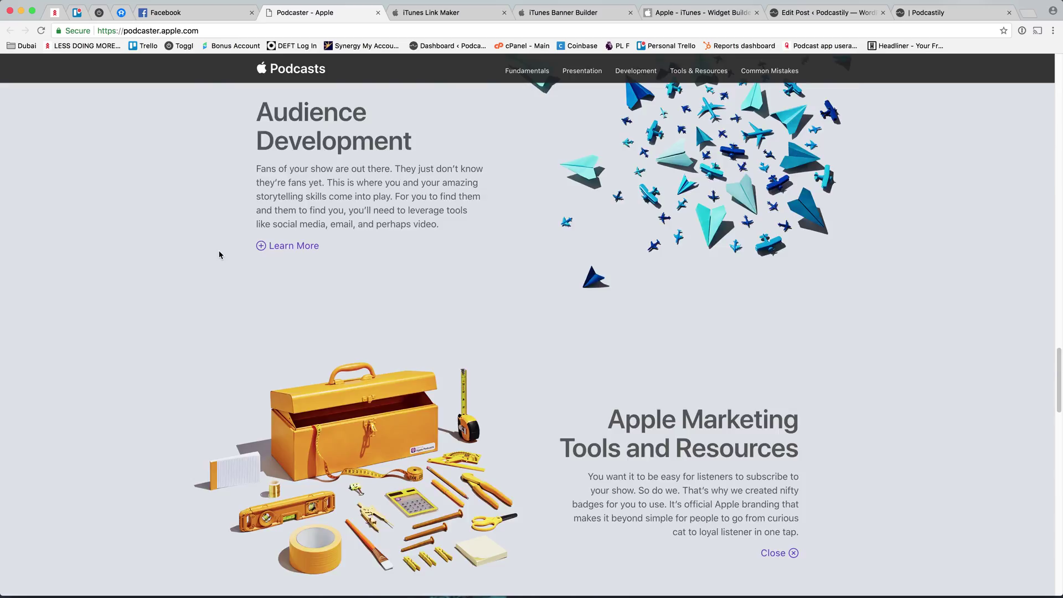
pyautogui.scroll(-8, 507, 330)
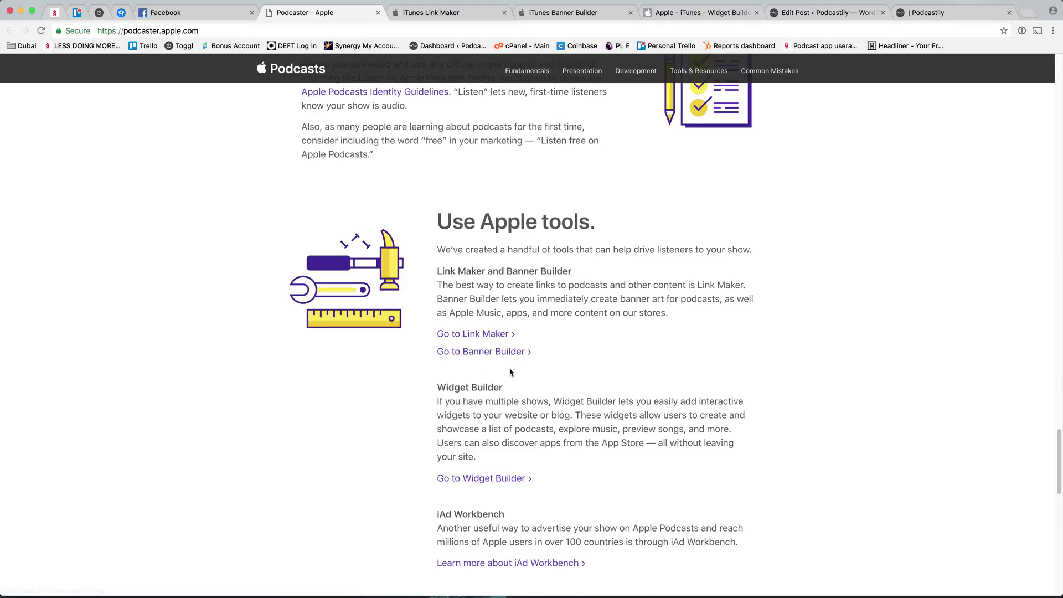
pyautogui.scroll(-3, 508, 472)
pyautogui.scroll(-15, 638, 397)
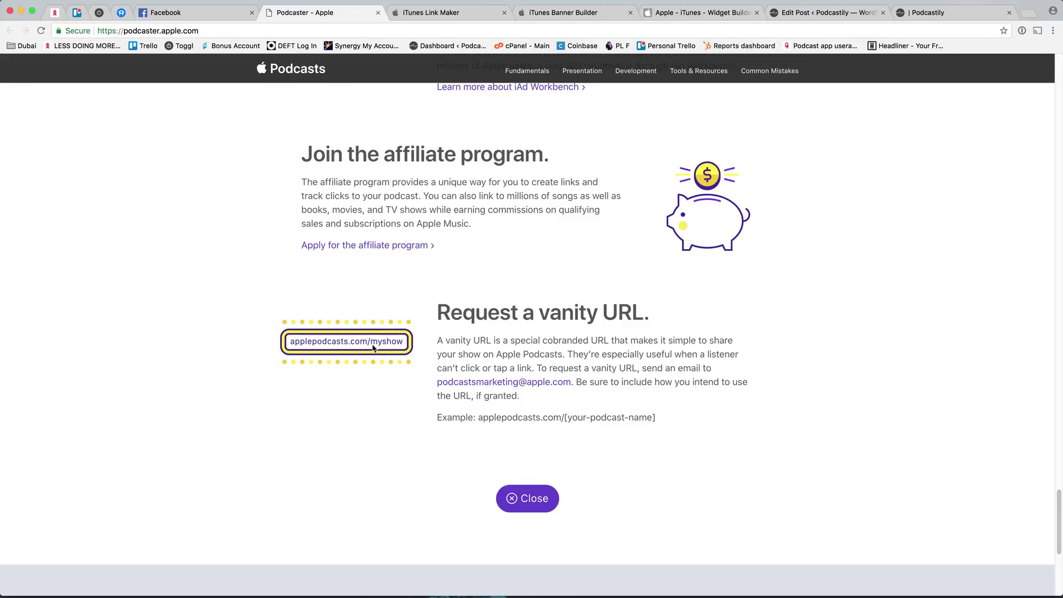
# - Switch to Link Maker, set the media type to Podcasts, and search for suncast
pyautogui.click(407, 16)
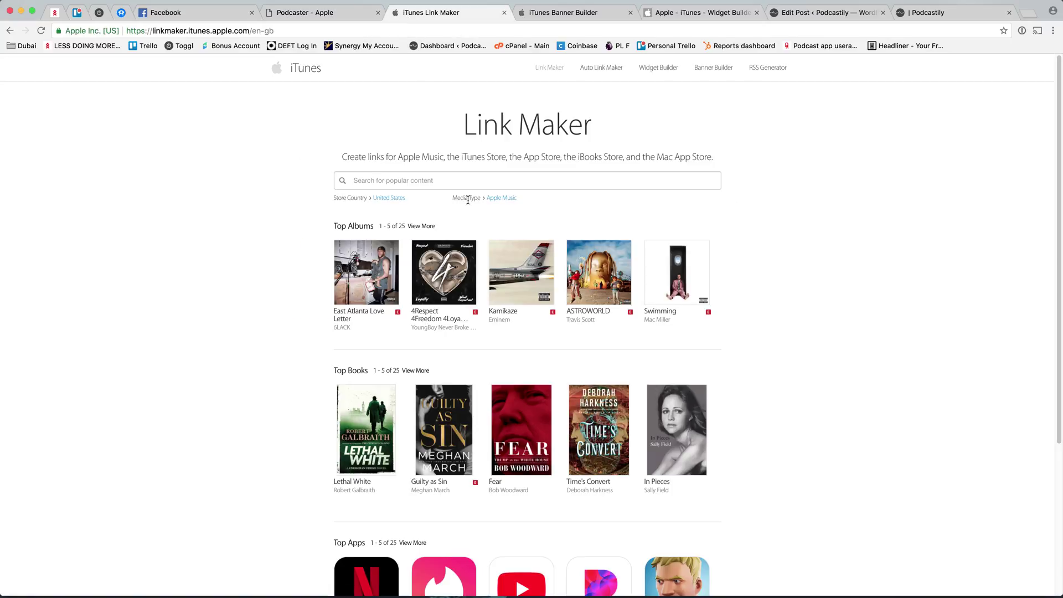
pyautogui.click(501, 199)
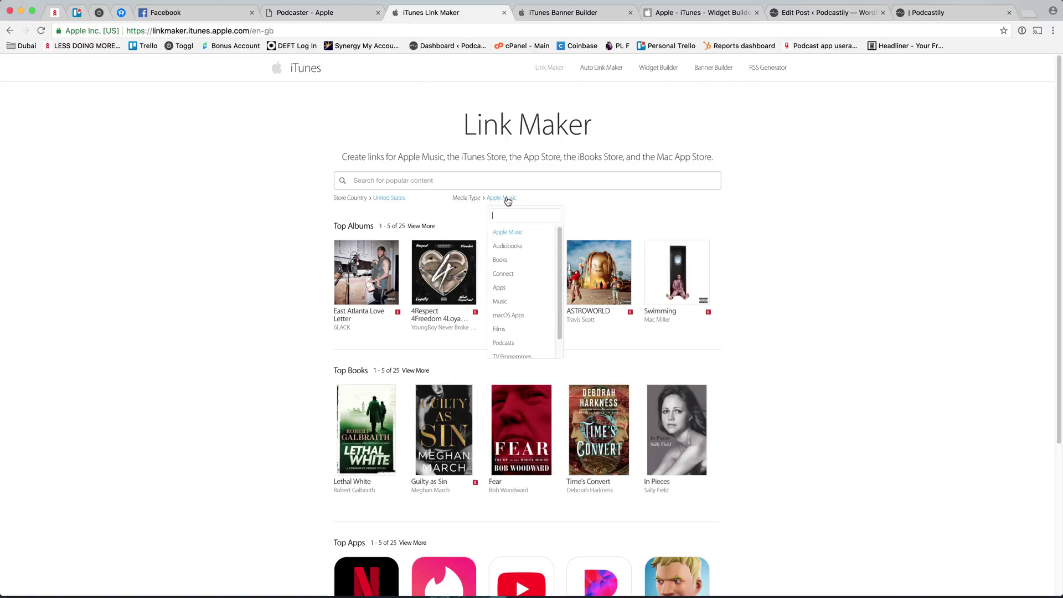
pyautogui.write('pod')
pyautogui.click(541, 235)
pyautogui.click(422, 178)
pyautogui.write('Suncast')
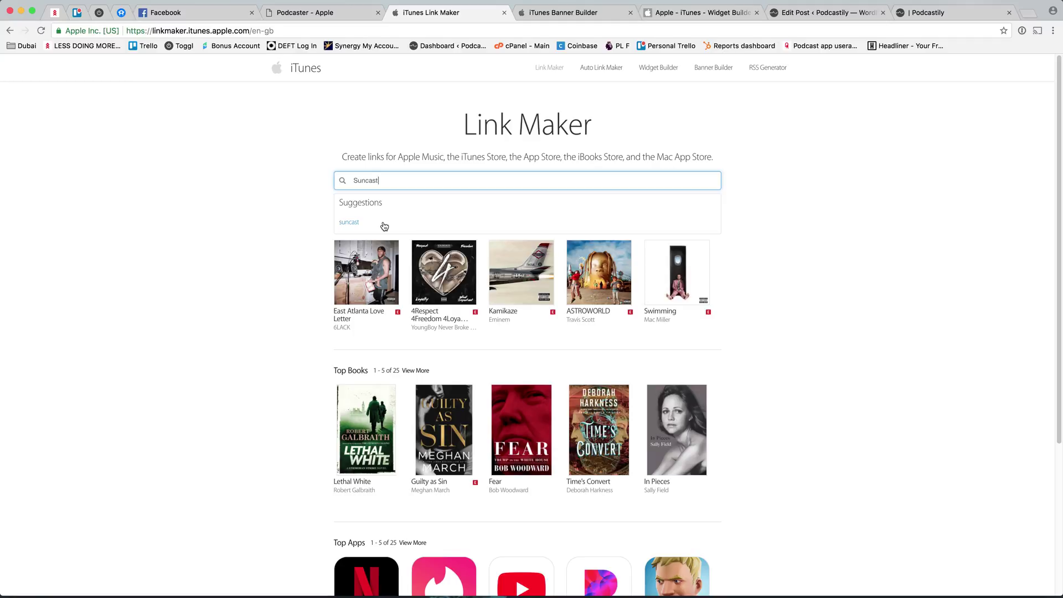
pyautogui.click(384, 224)
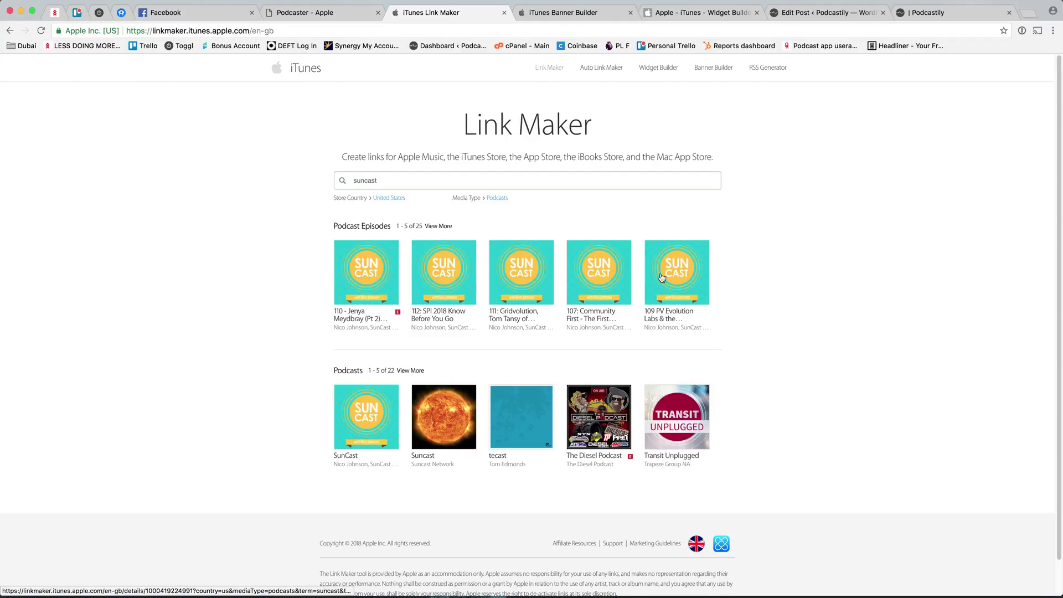
# - Open the SunCast show from the podcast results and select its entire badge embed code
pyautogui.click(438, 226)
pyautogui.scroll(-10, 469, 387)
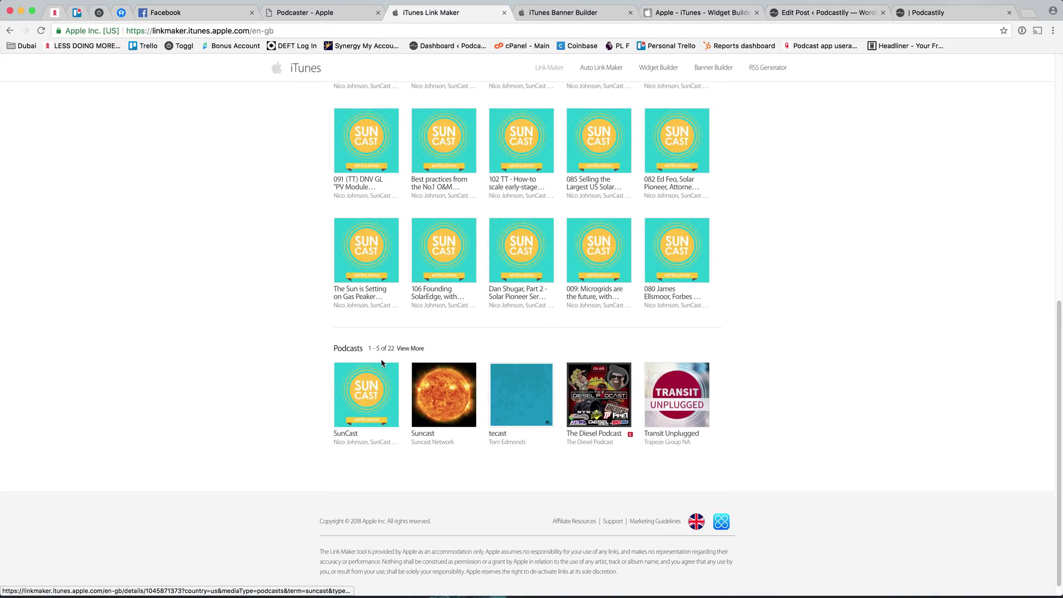
pyautogui.click(382, 395)
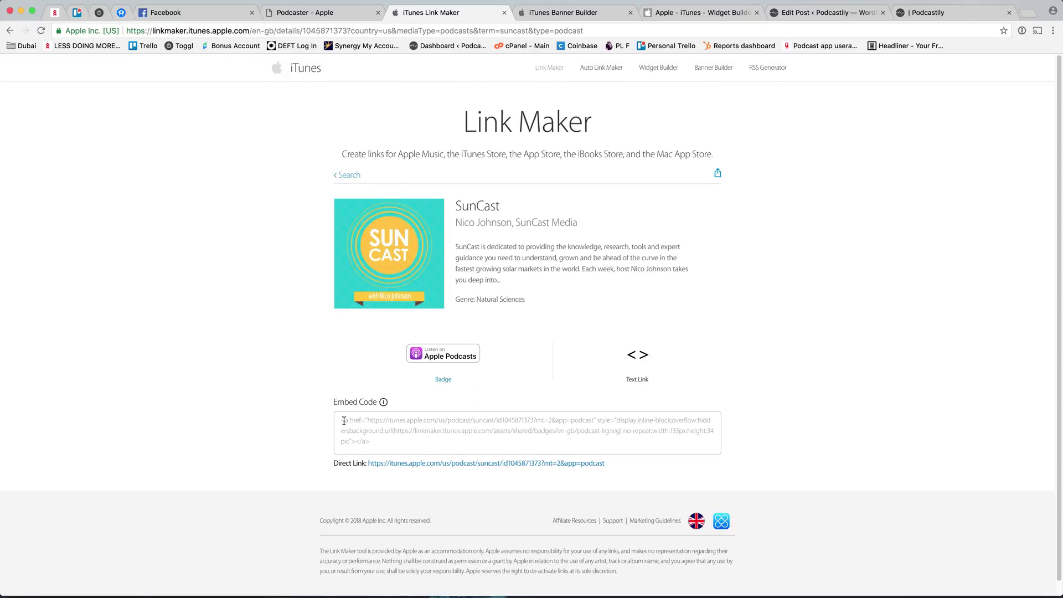
pyautogui.moveTo(384, 401)
pyautogui.moveTo(335, 410); pyautogui.dragTo(403, 450)
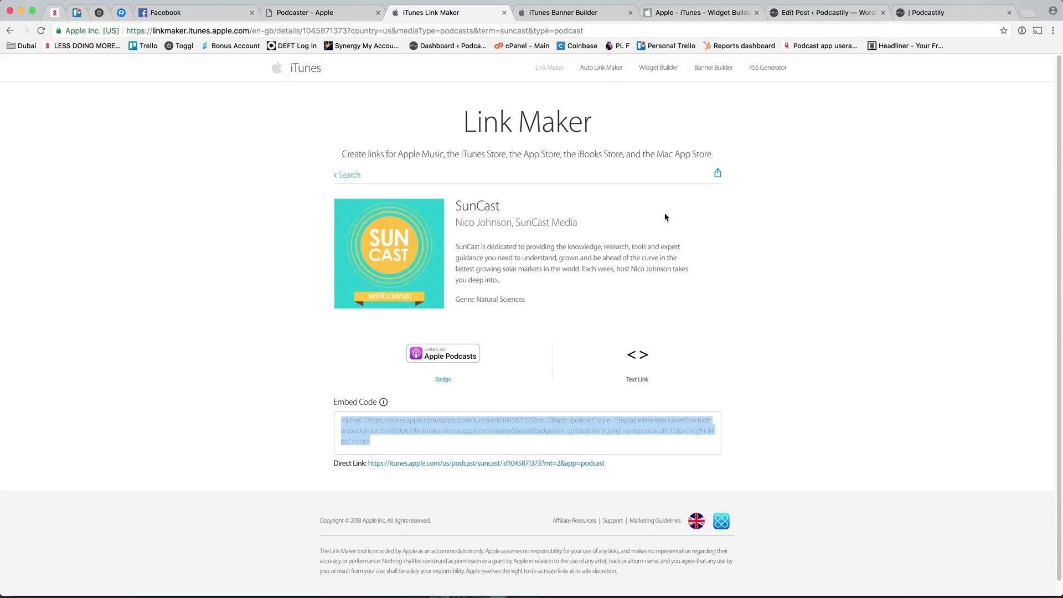
# - Reload the iTunes Banner Builder, search for Suncast with media type Podcasts, and open the banner settings for the SunCast show
pyautogui.click(571, 12)
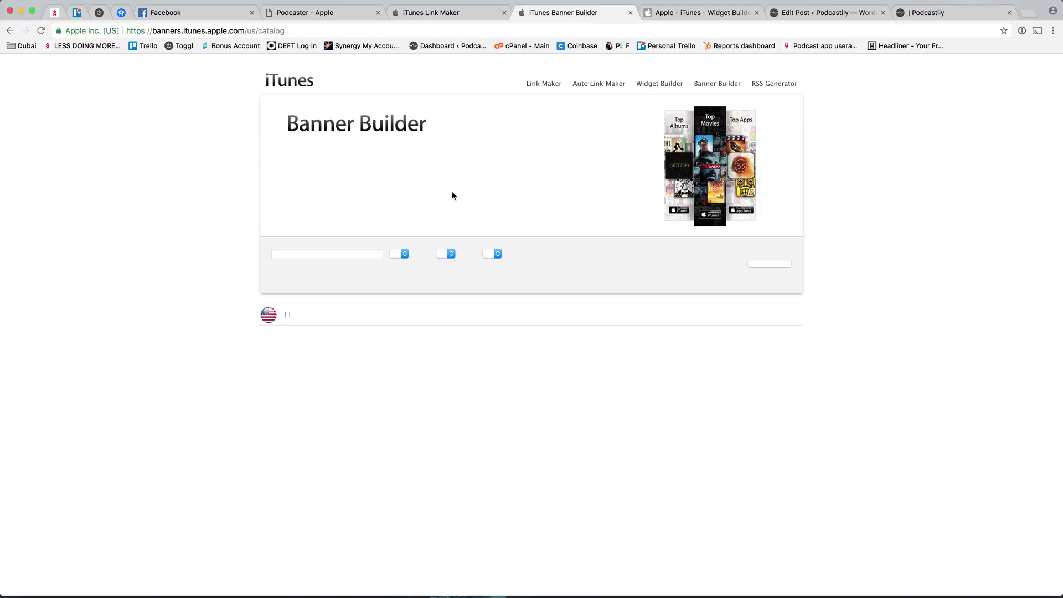
pyautogui.click(41, 31)
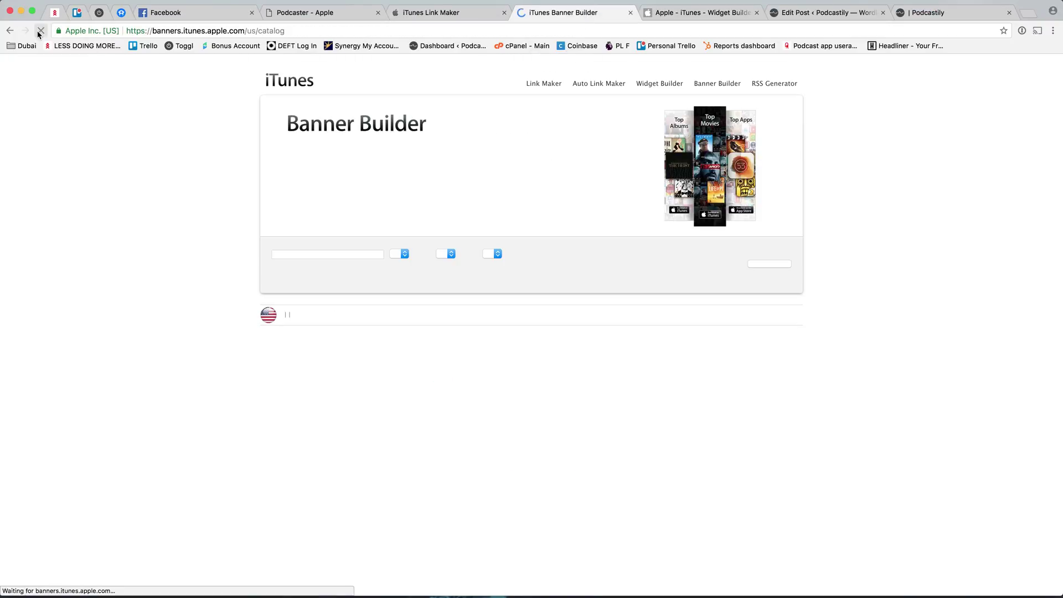
pyautogui.click(331, 262)
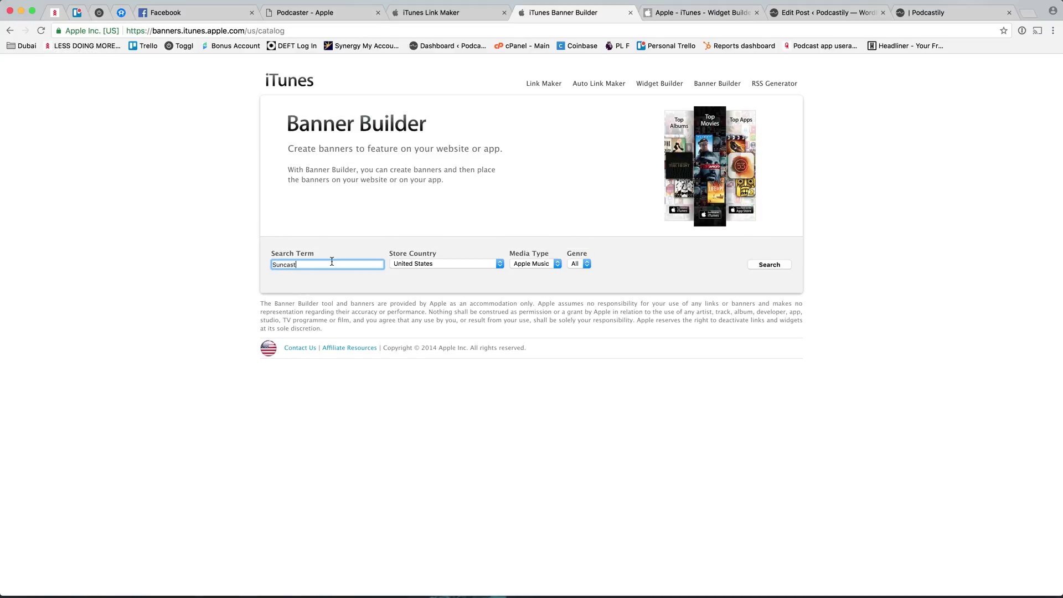
pyautogui.click(532, 264)
pyautogui.click(532, 307)
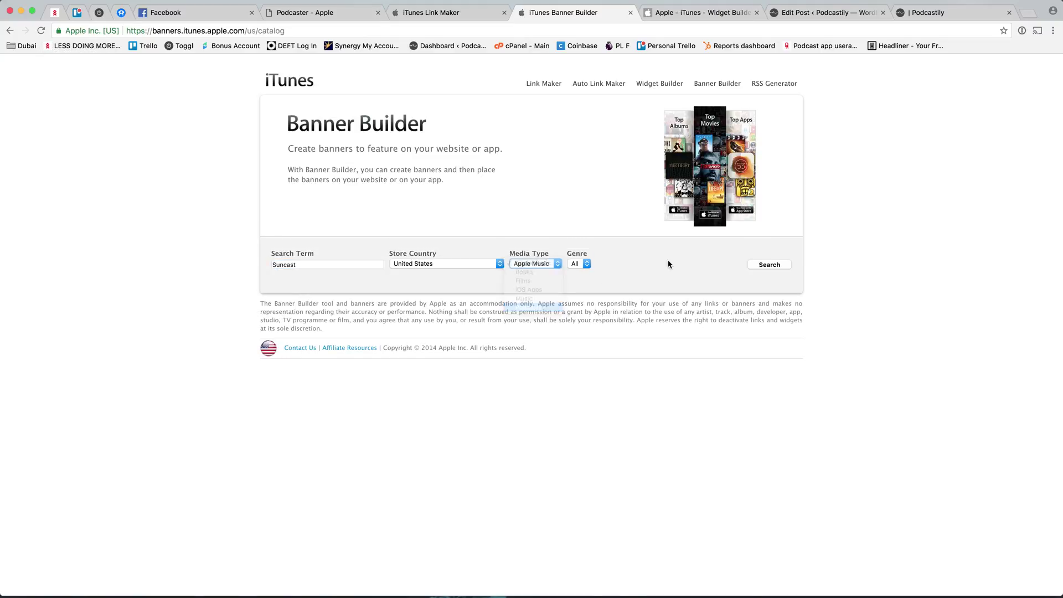
pyautogui.click(768, 264)
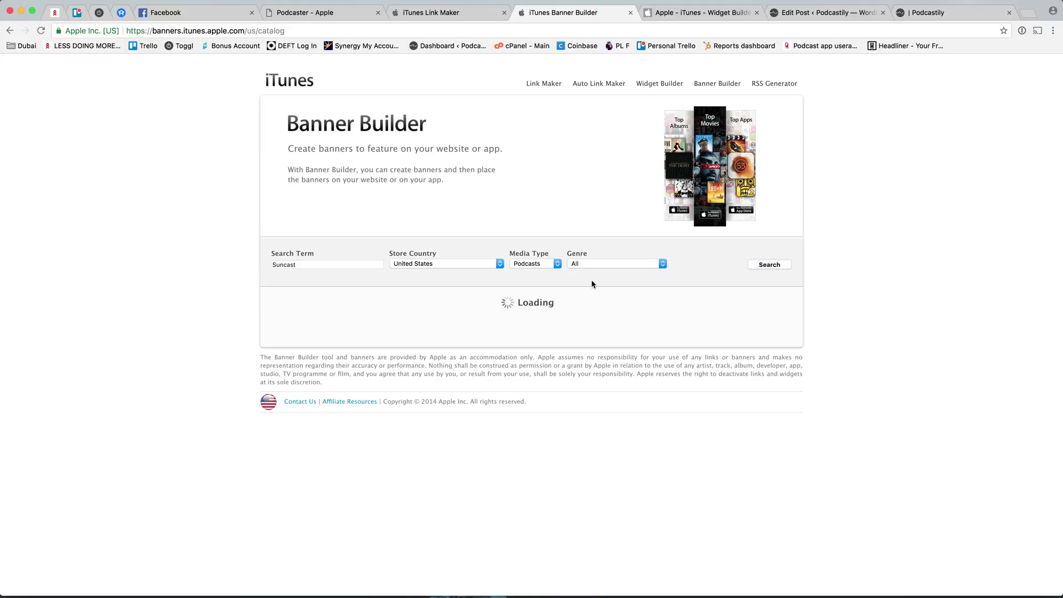
pyautogui.click(322, 361)
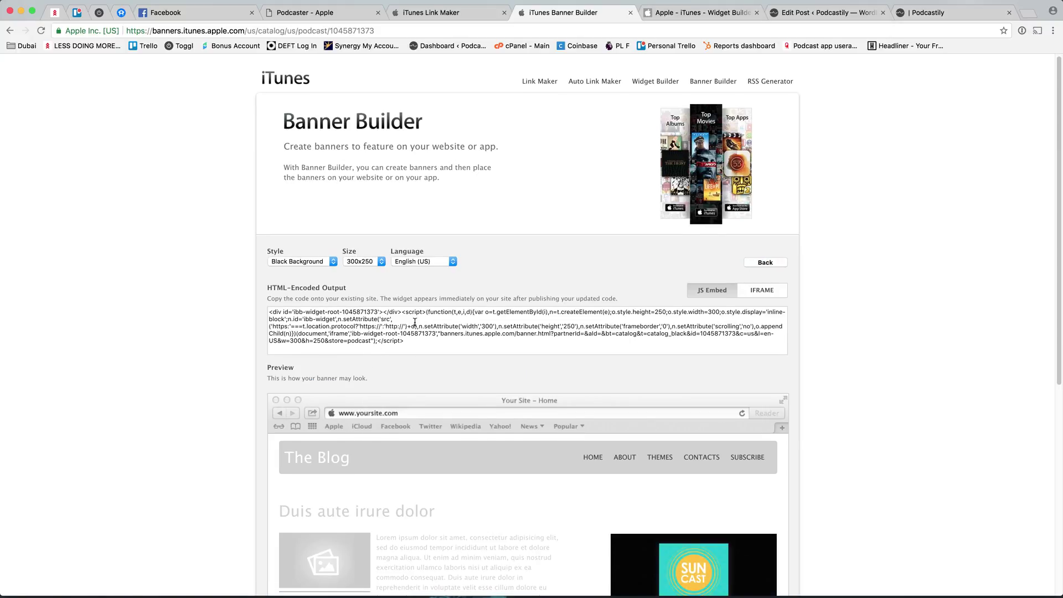
# - Set the SunCast banner's style to Smart Colour
pyautogui.scroll(-5, 598, 405)
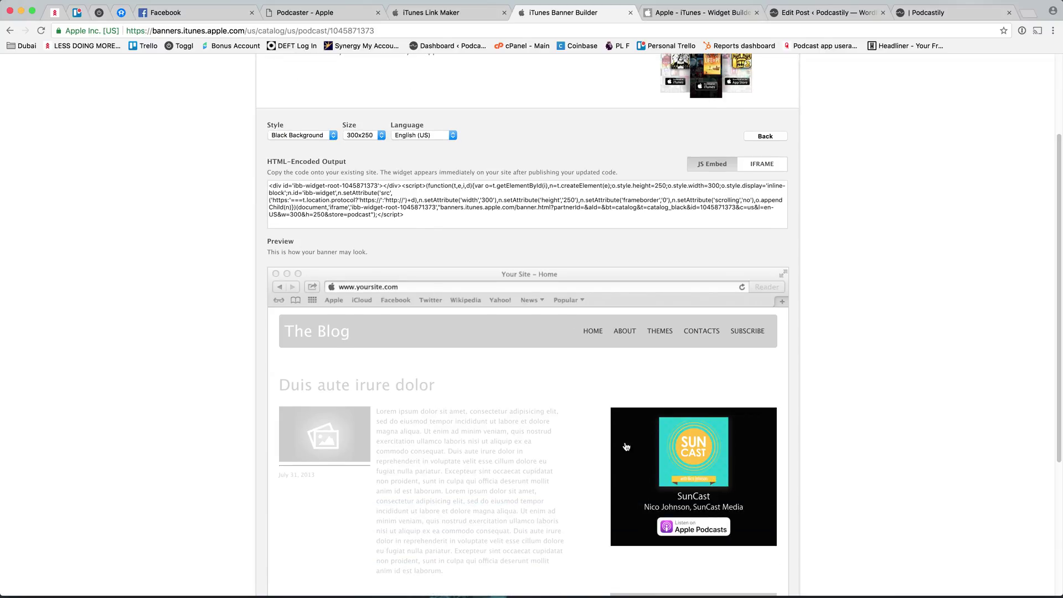
pyautogui.click(332, 139)
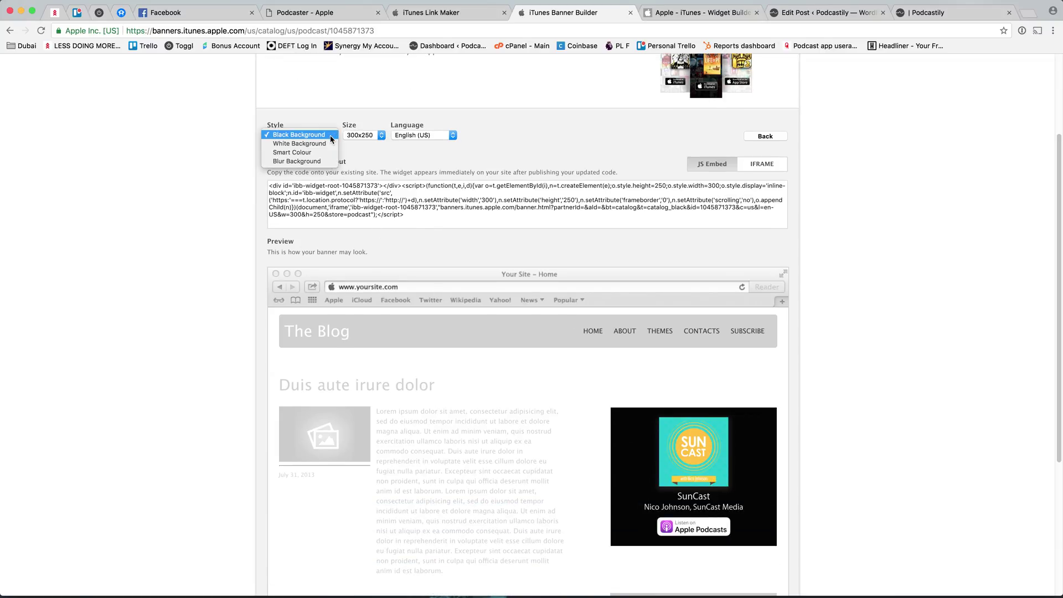
pyautogui.click(327, 155)
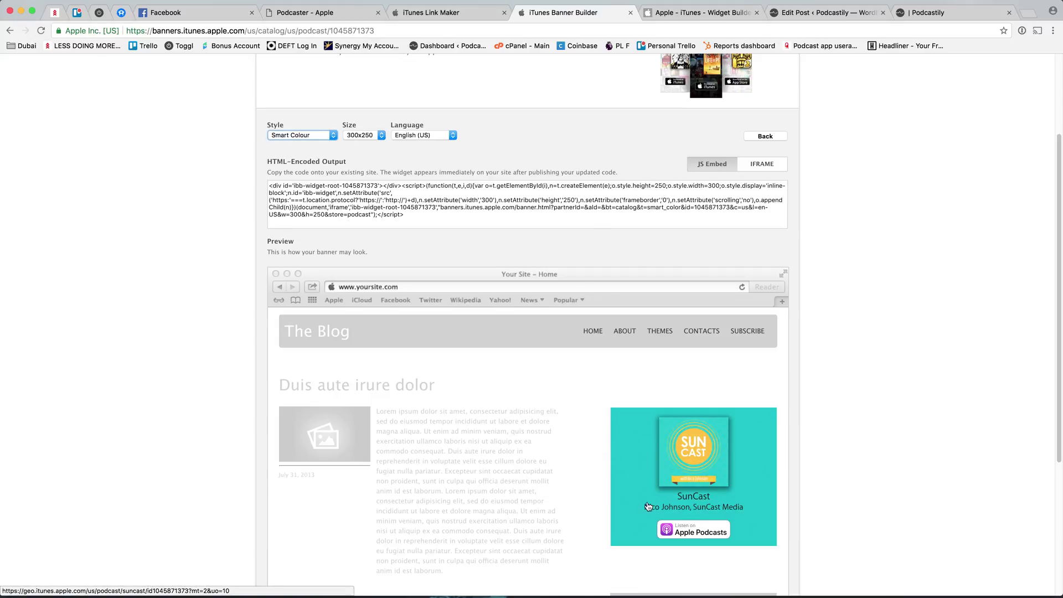
# - Try the banner at size 728x90 and set it back to 300x250
pyautogui.click(370, 145)
pyautogui.click(371, 135)
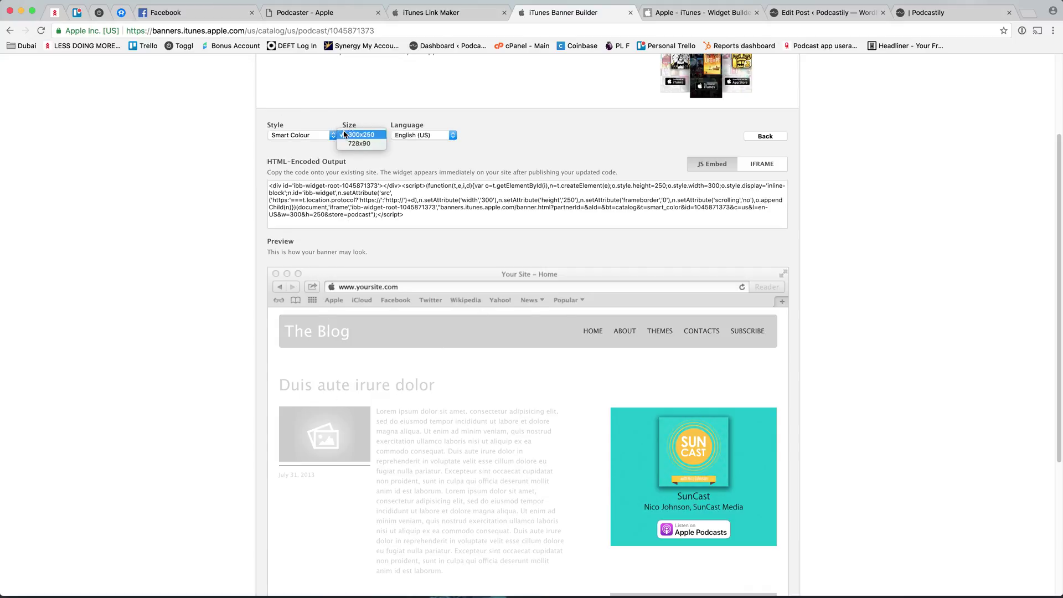
pyautogui.click(360, 144)
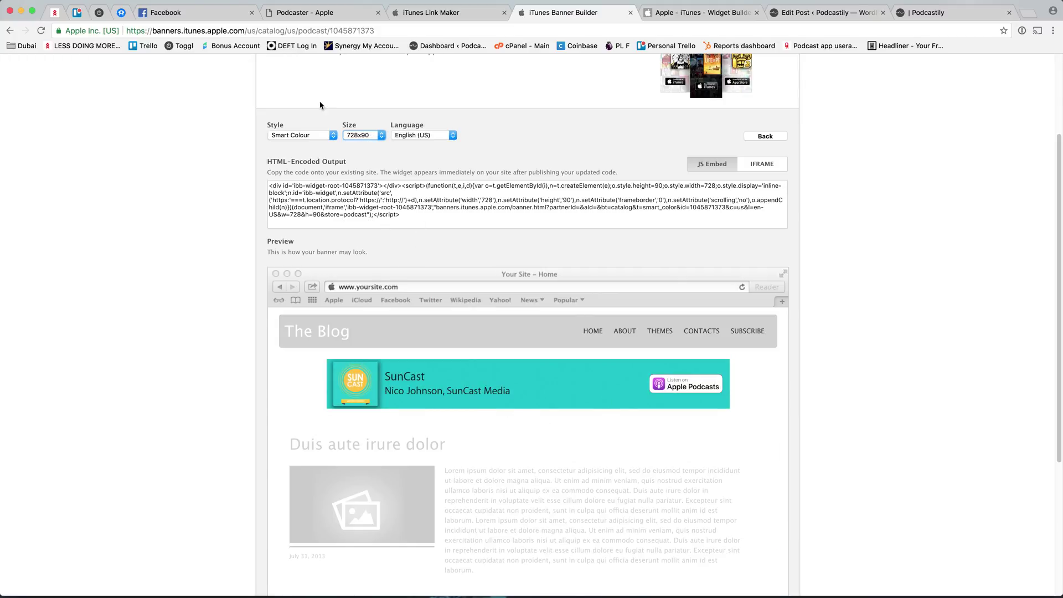
pyautogui.click(343, 133)
pyautogui.click(360, 125)
# - Set the SunCast banner's style to Blur Background
pyautogui.click(309, 137)
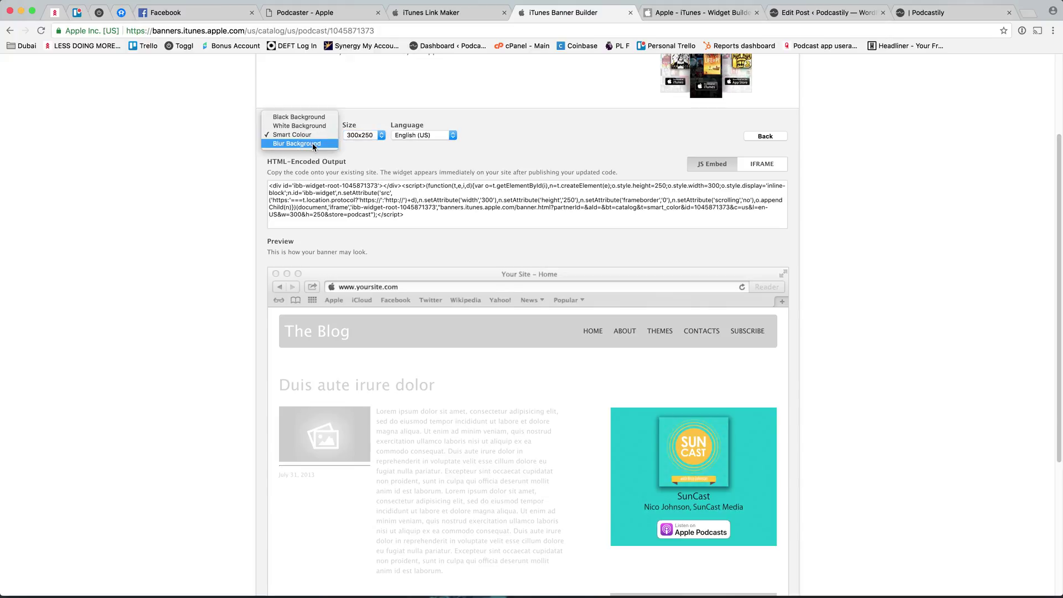
pyautogui.click(313, 144)
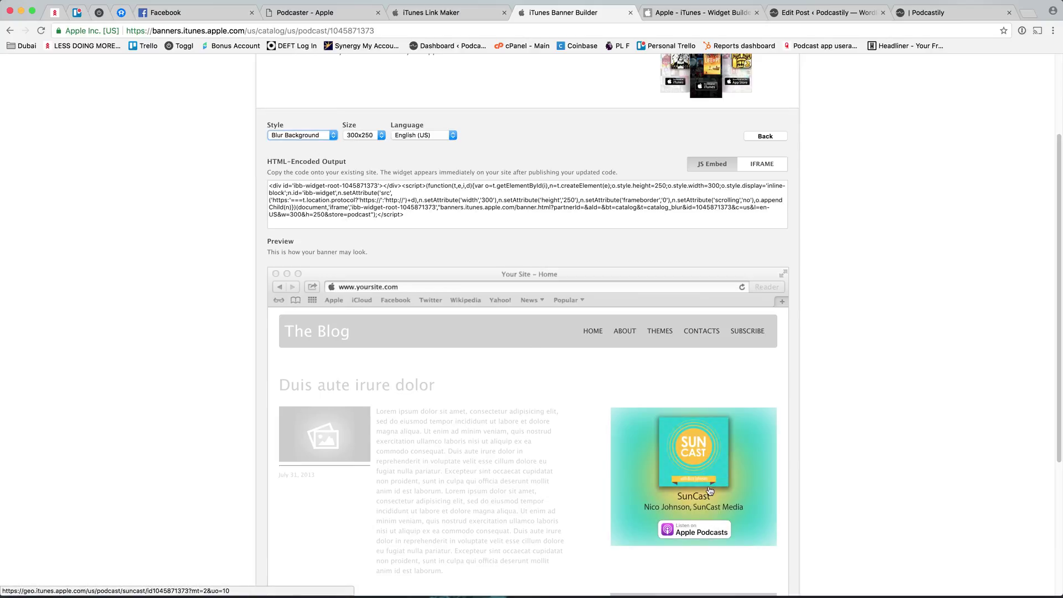
# - Try the blurred-background banner at size 180x150 and return it to 300x250
pyautogui.click(363, 136)
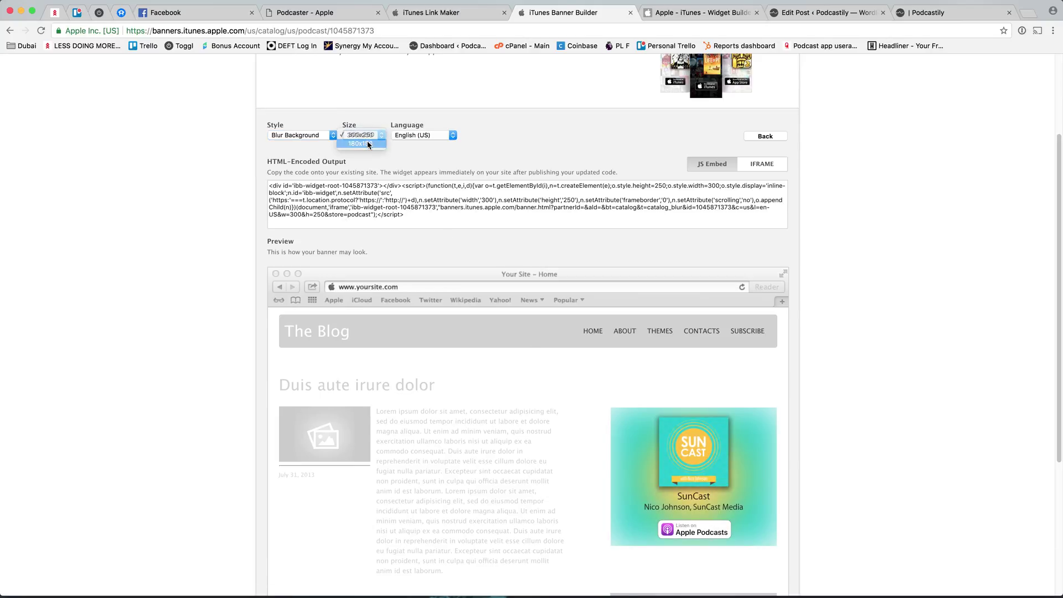
pyautogui.click(368, 144)
pyautogui.click(358, 135)
pyautogui.click(373, 125)
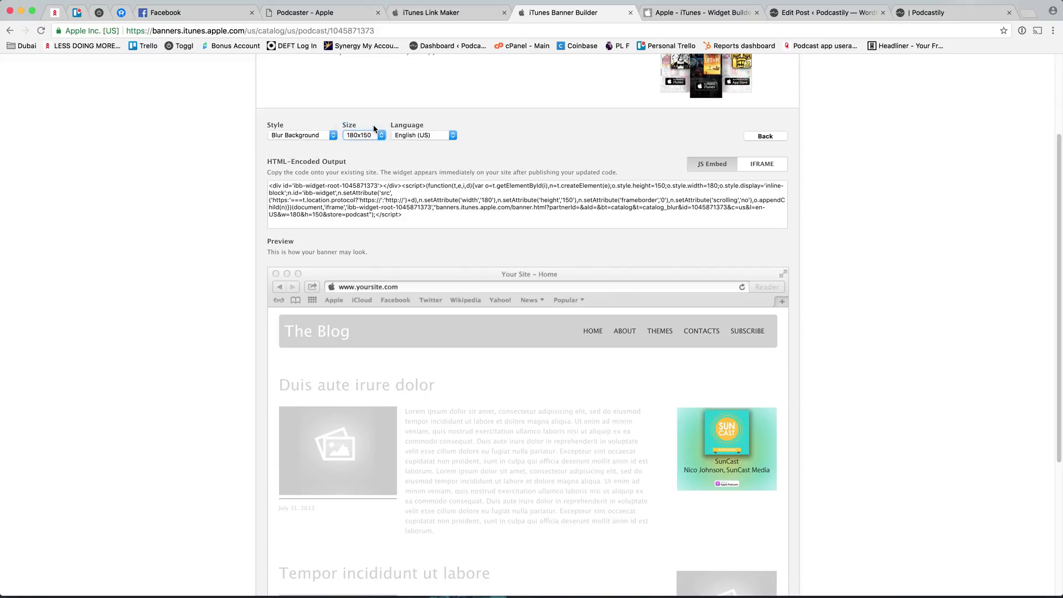
pyautogui.scroll(-1, 467, 206)
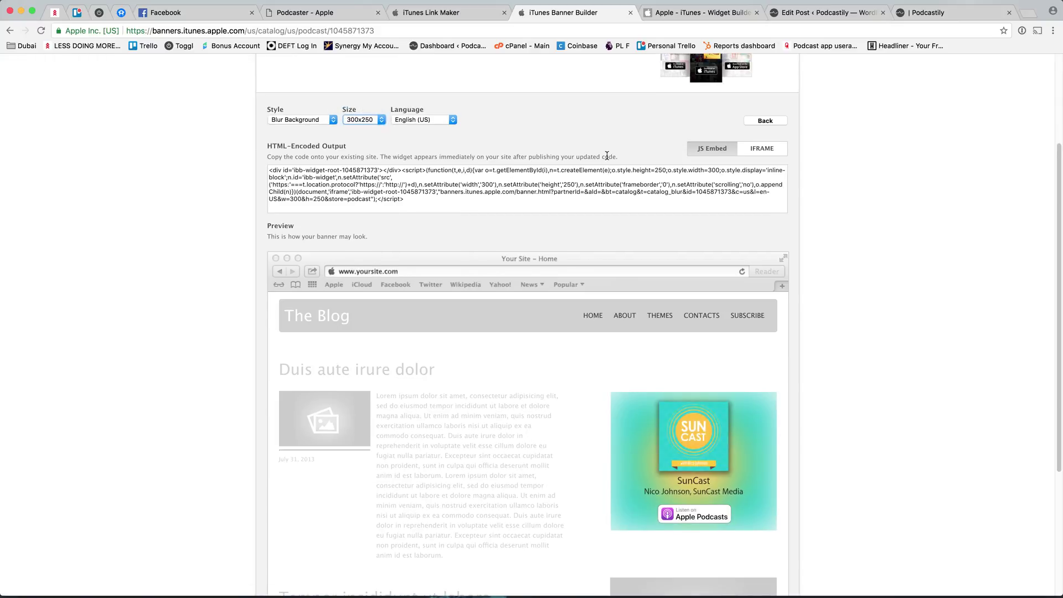
pyautogui.scroll(5, 577, 113)
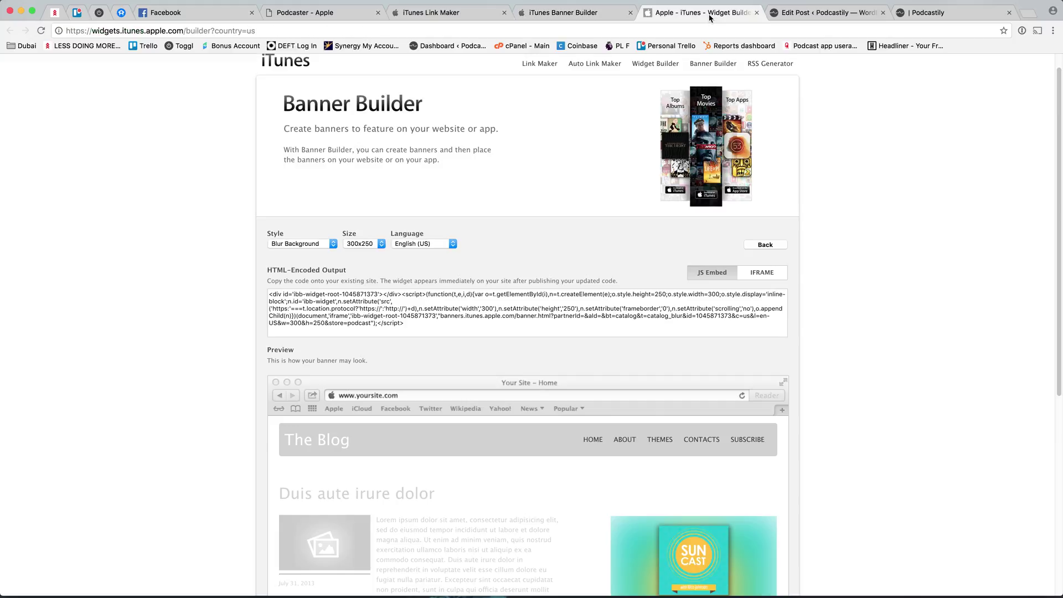
# - Switch to the iTunes Widget Builder and choose Podcast Playlist as the widget type
pyautogui.click(710, 19)
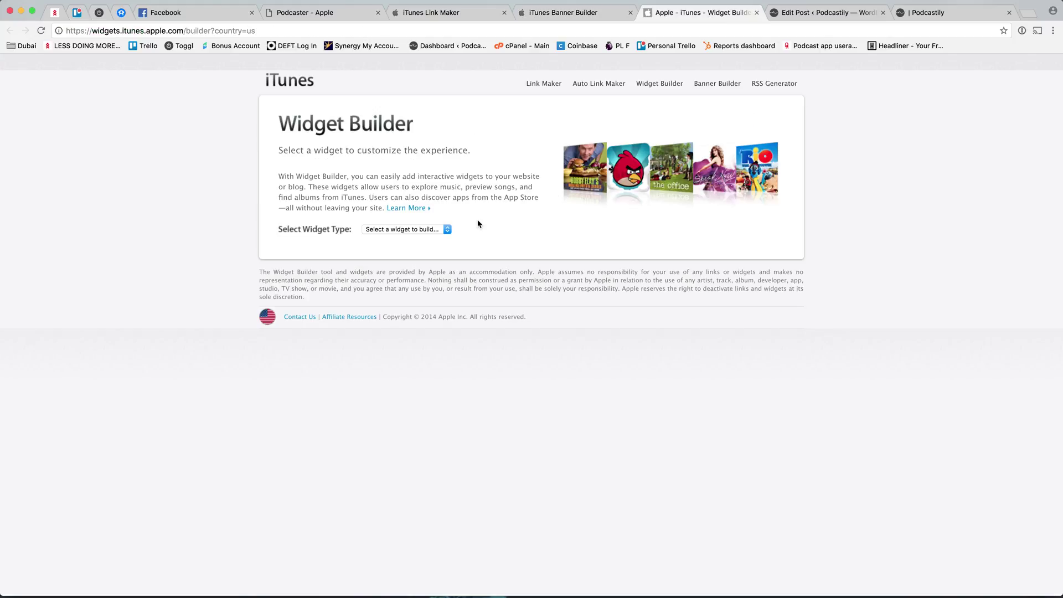
pyautogui.click(446, 230)
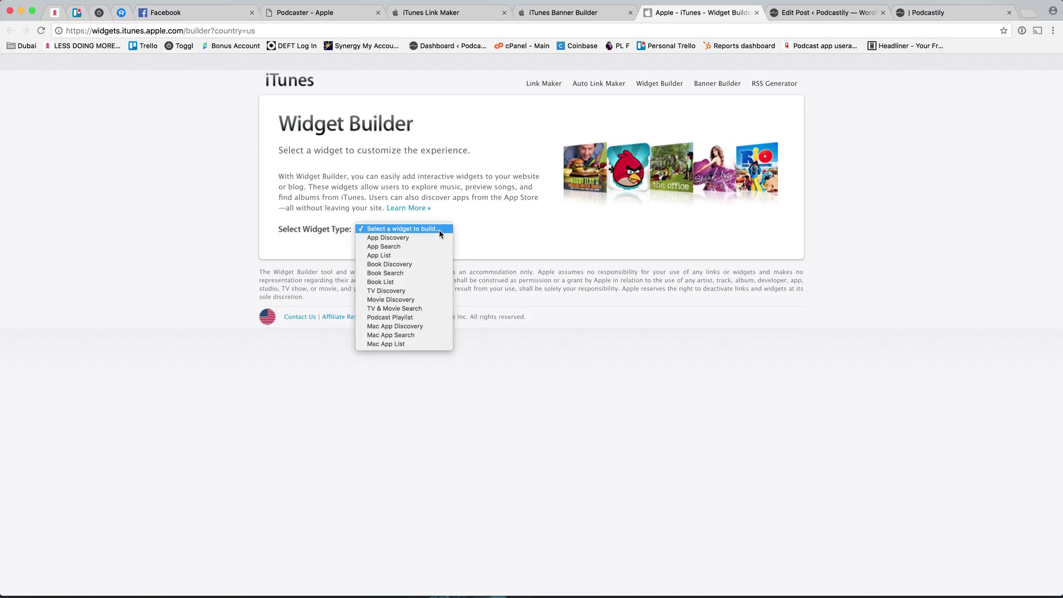
pyautogui.click(446, 317)
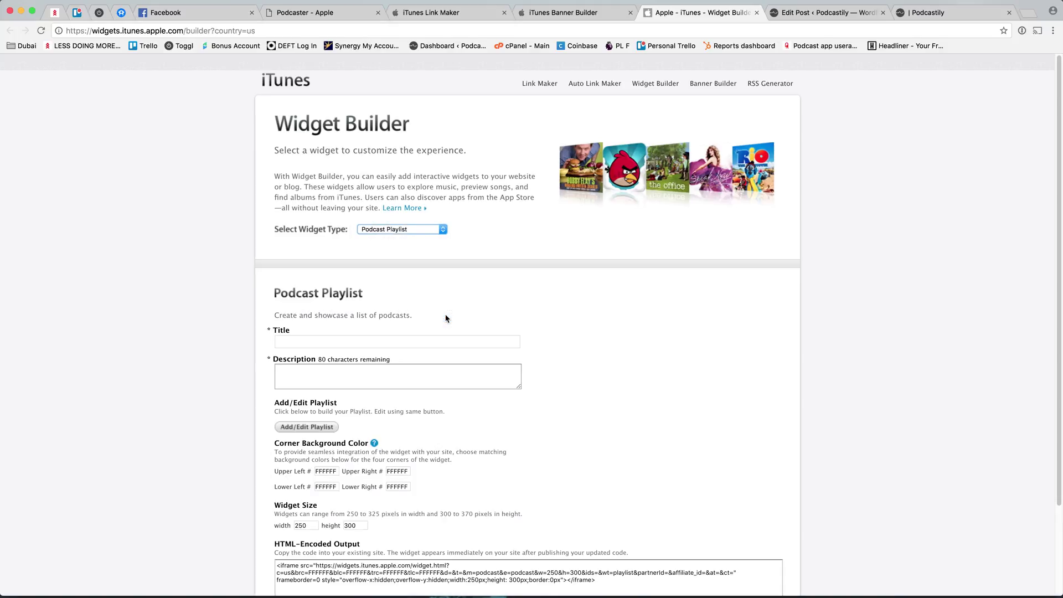
pyautogui.scroll(-1, 389, 439)
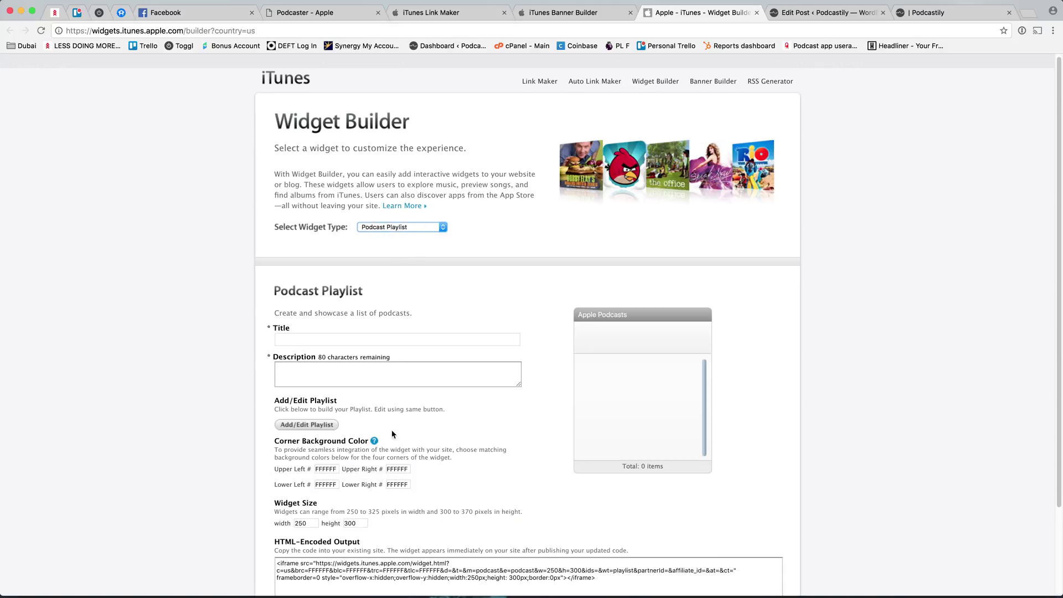
# - Search for "Suncast" in the playlist editor, add the SunCast podcast to the playlist and finish editing
pyautogui.click(322, 425)
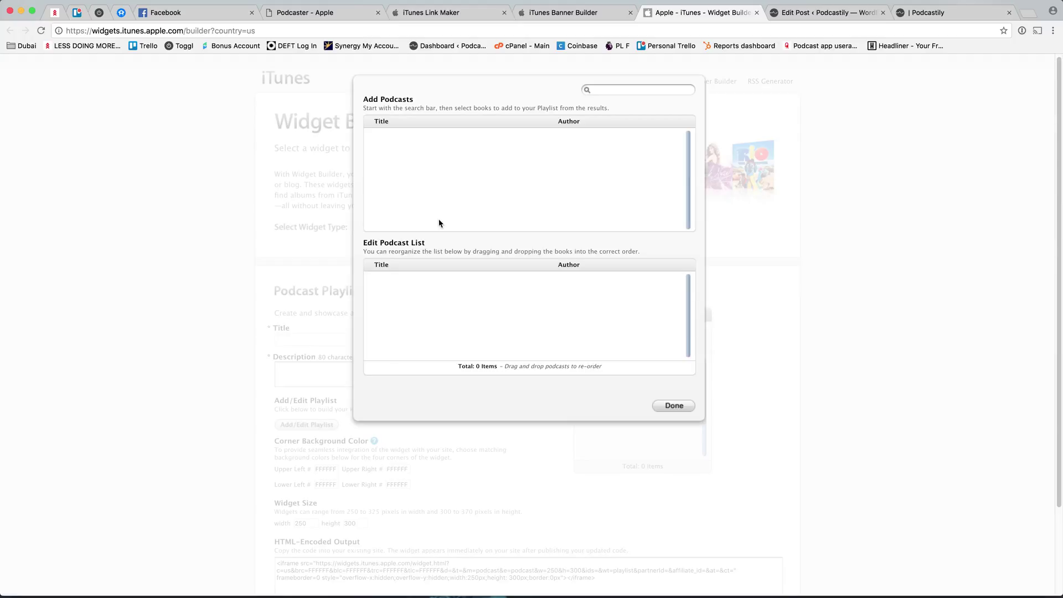
pyautogui.write('Suncast')
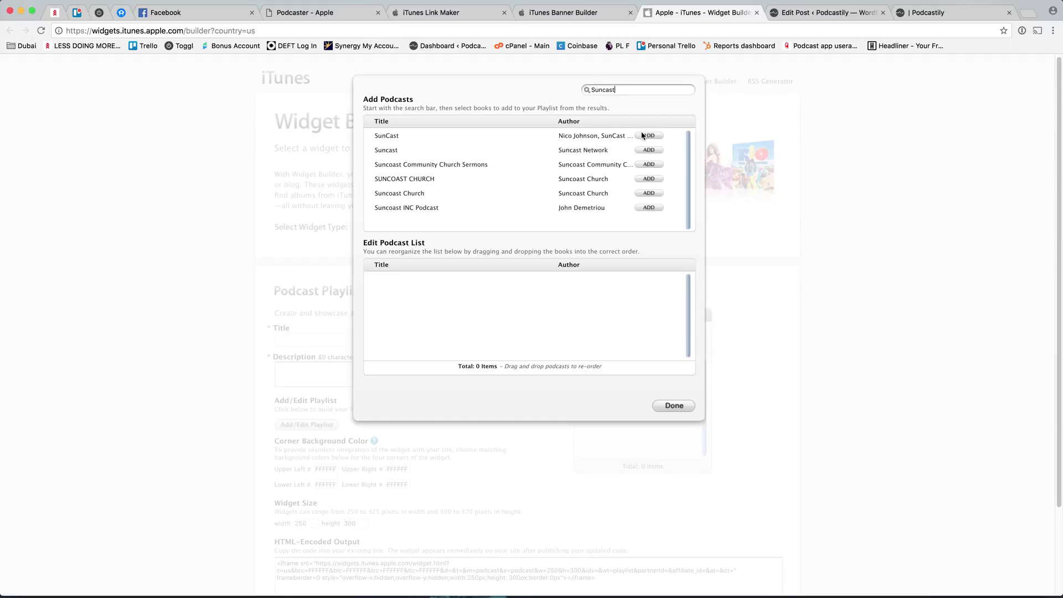
pyautogui.click(683, 406)
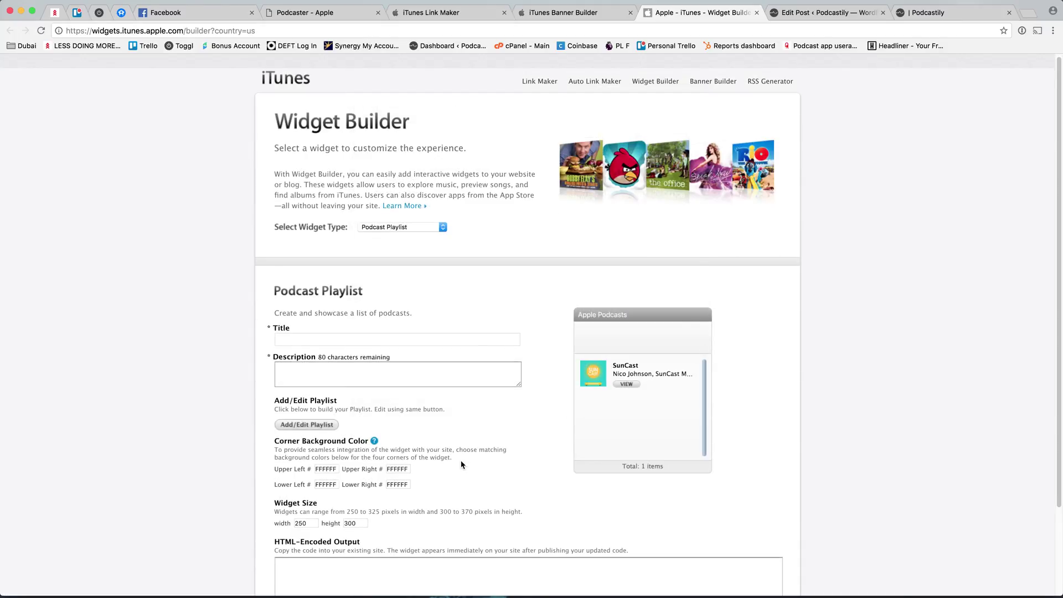
# - Enter "Suncast" as the widget title and "Hosted by Guest Name" as its description
pyautogui.click(304, 340)
pyautogui.write('Suncast')
pyautogui.press('Tab')
pyautogui.write('Hoste')
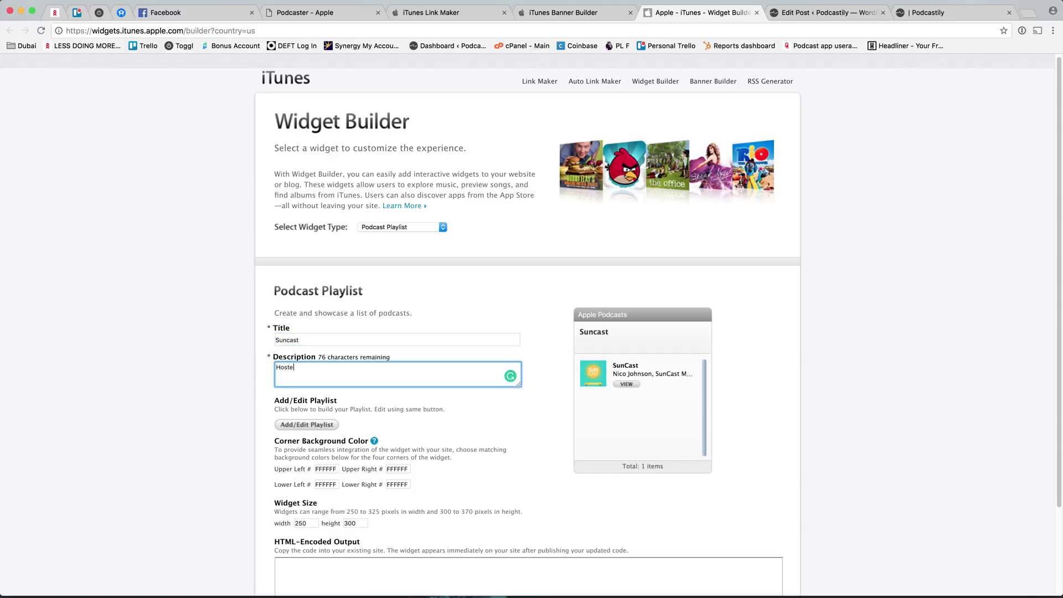
pyautogui.write('d by Guest ')
pyautogui.write('Naem')
pyautogui.press('BackSpace')
pyautogui.press('BackSpace')
pyautogui.write('m')
pyautogui.click(741, 377)
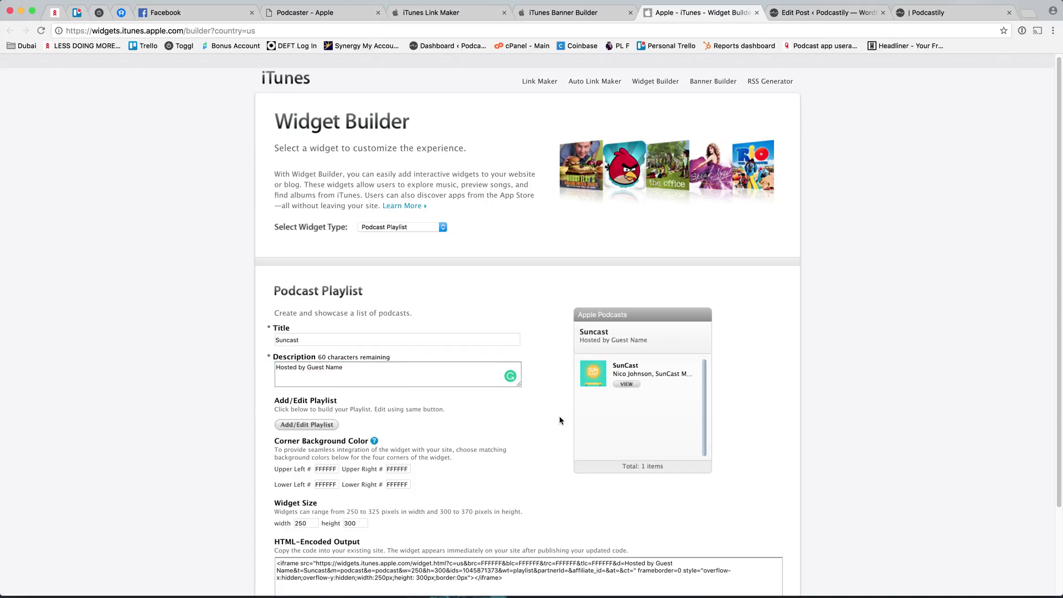
# - Review the widget's colour, size and HTML output settings, and open the SunCast podcast page from the widget preview
pyautogui.scroll(-3, 349, 391)
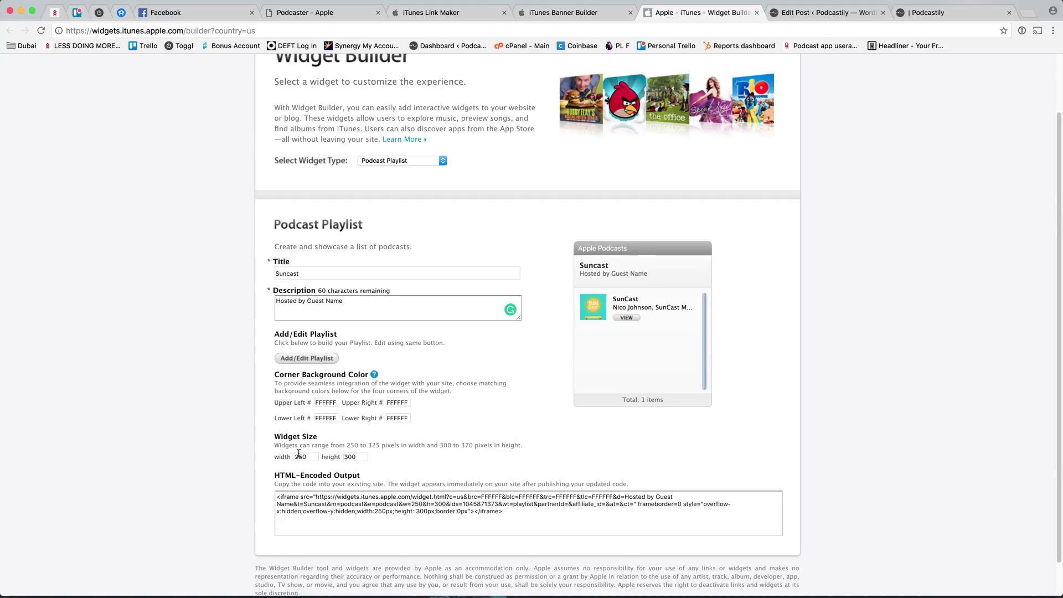
pyautogui.moveTo(376, 375)
pyautogui.scroll(-1, 626, 317)
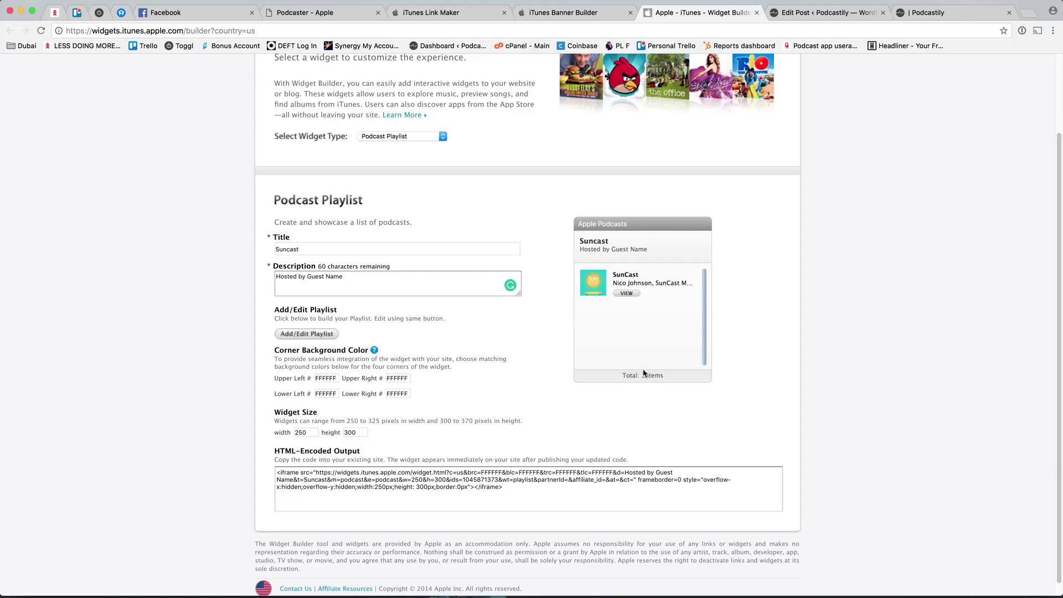
pyautogui.click(623, 295)
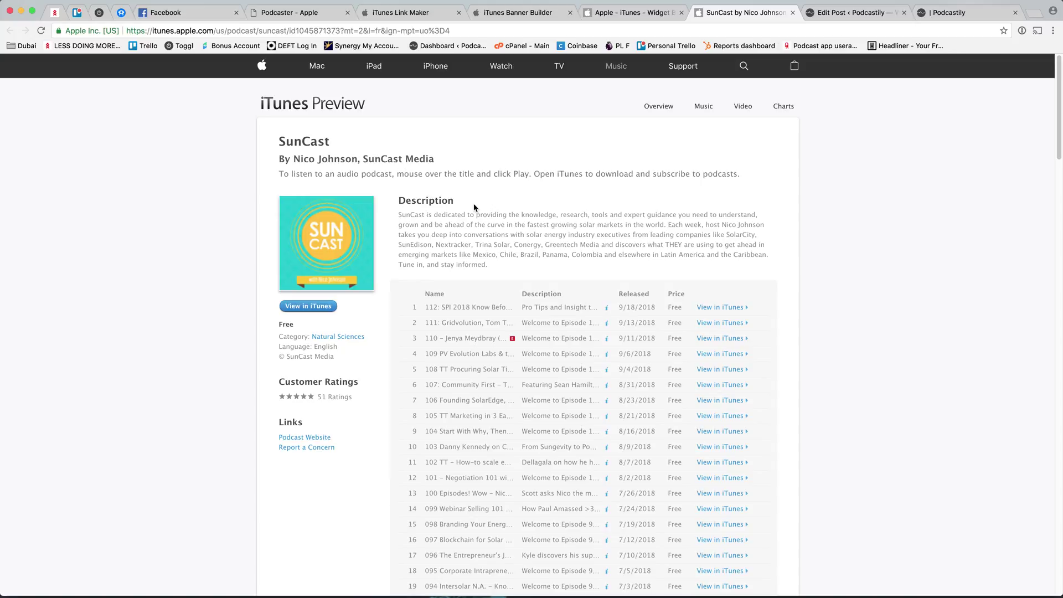
# - Return to the Apple Podcaster page, expand the Audience Development section and look over its advice and the preceding section
pyautogui.click(323, 15)
pyautogui.scroll(-6, 463, 269)
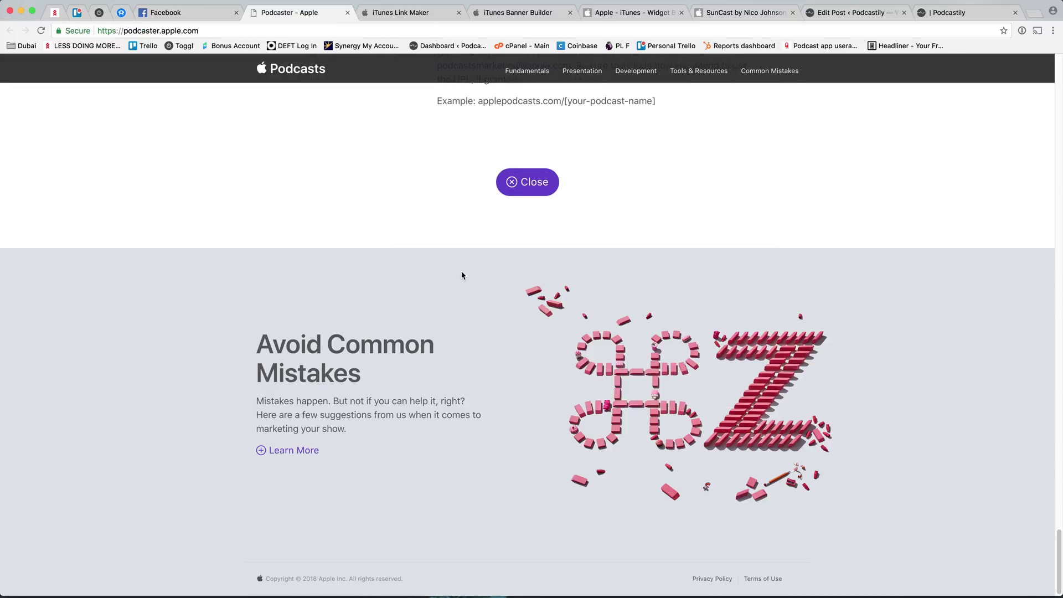
pyautogui.scroll(20, 462, 275)
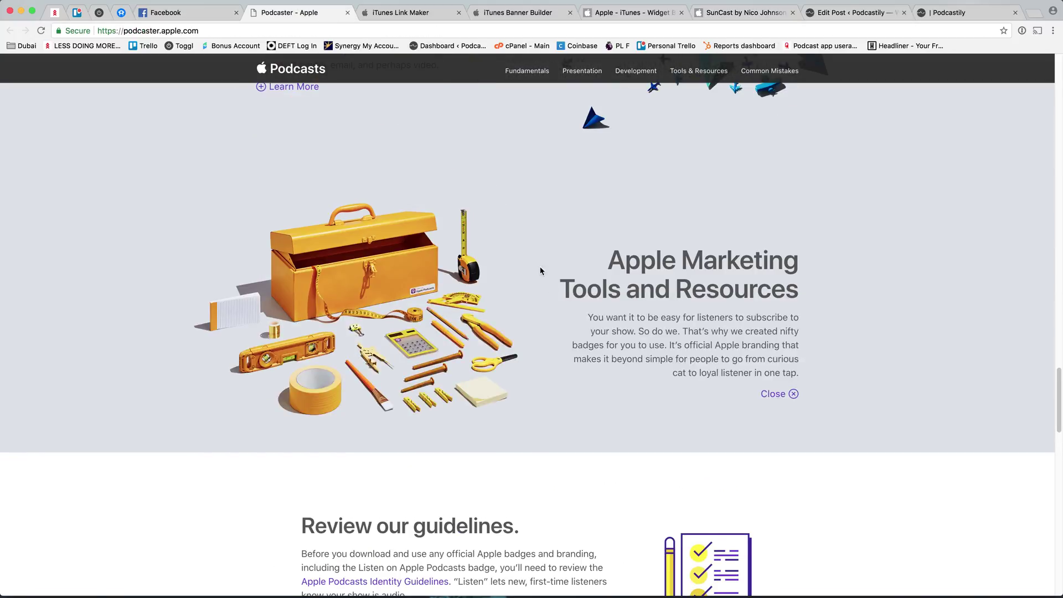
pyautogui.scroll(3, 540, 271)
pyautogui.click(288, 335)
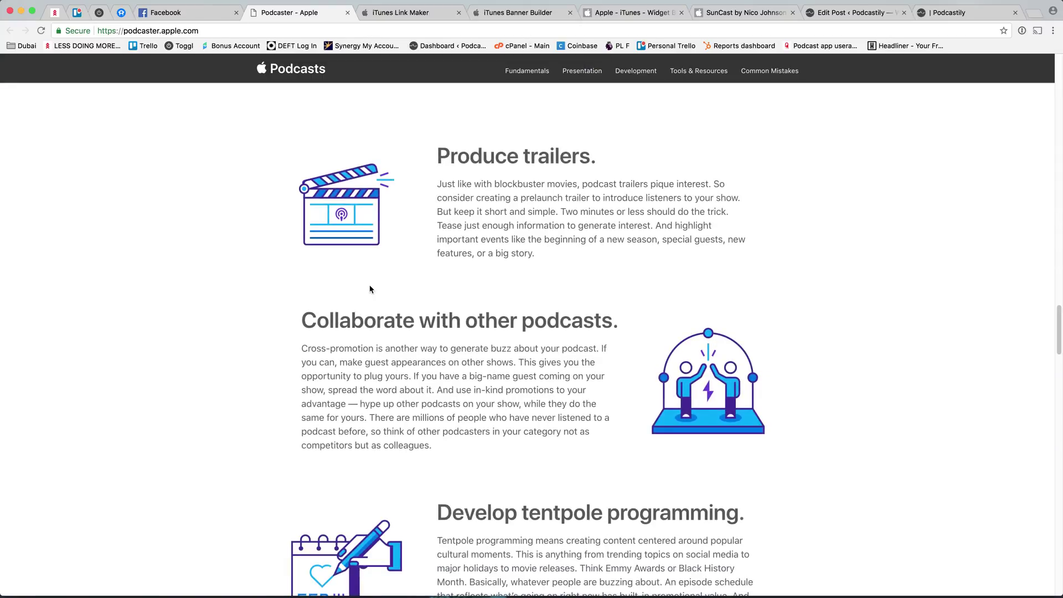
pyautogui.scroll(13, 460, 270)
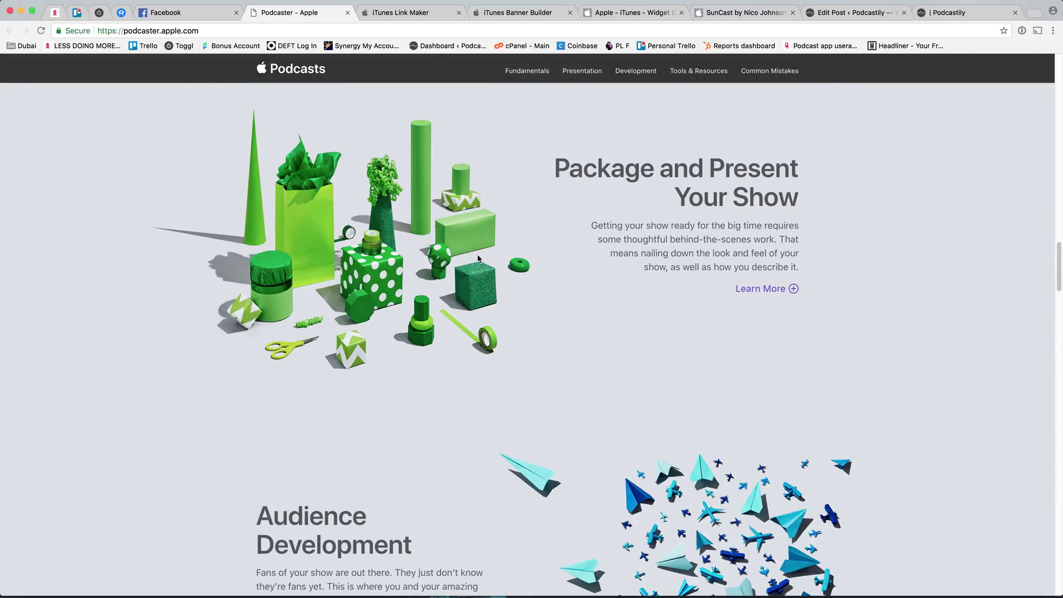